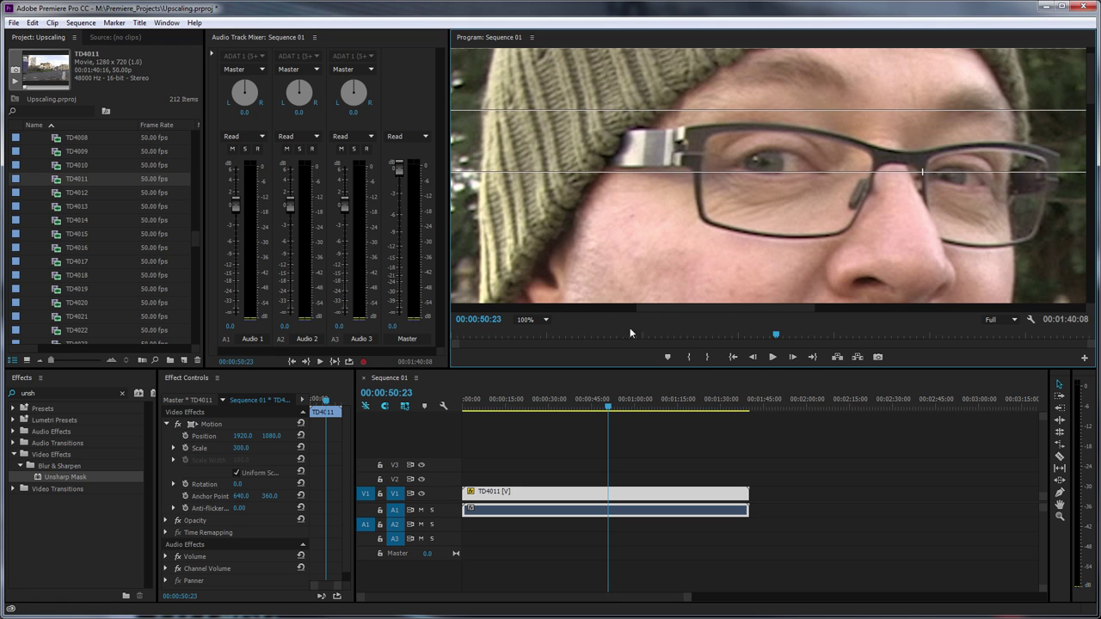
# Step: Try Program monitor zoom levels of 25% and 10%, then settle on Fit
pyautogui.click(546, 321)
pyautogui.click(542, 362)
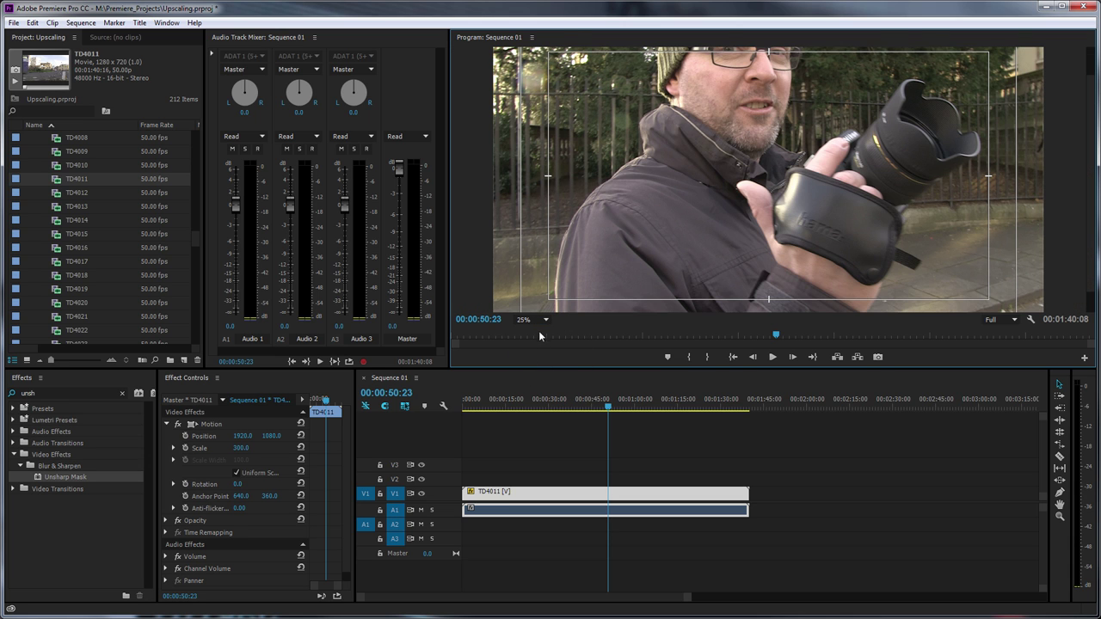
pyautogui.click(542, 320)
pyautogui.click(541, 348)
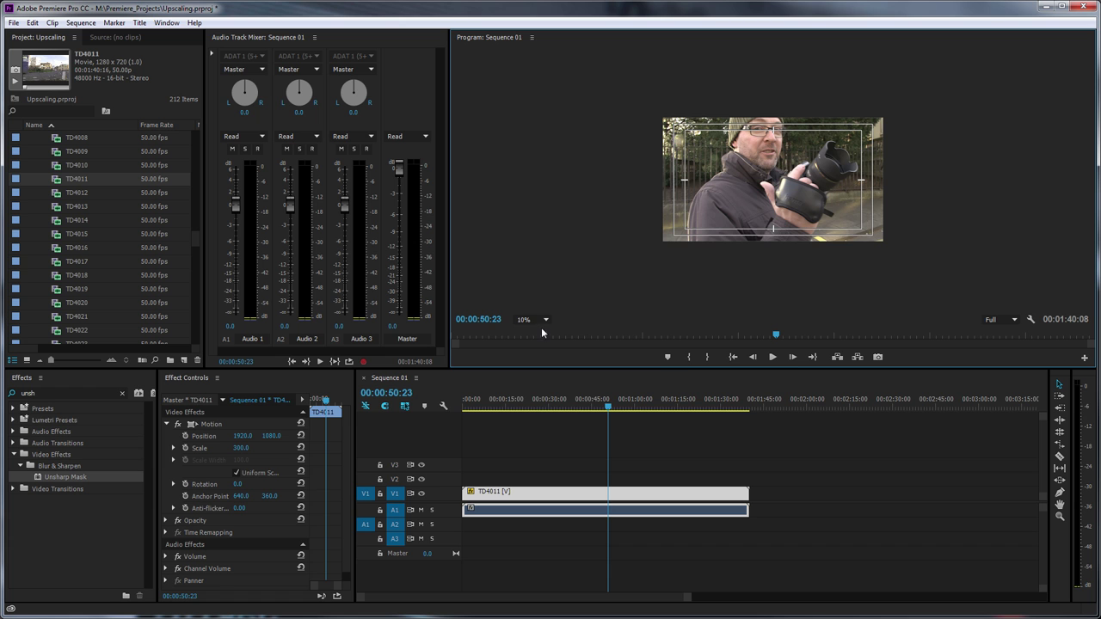
pyautogui.click(543, 322)
pyautogui.click(547, 335)
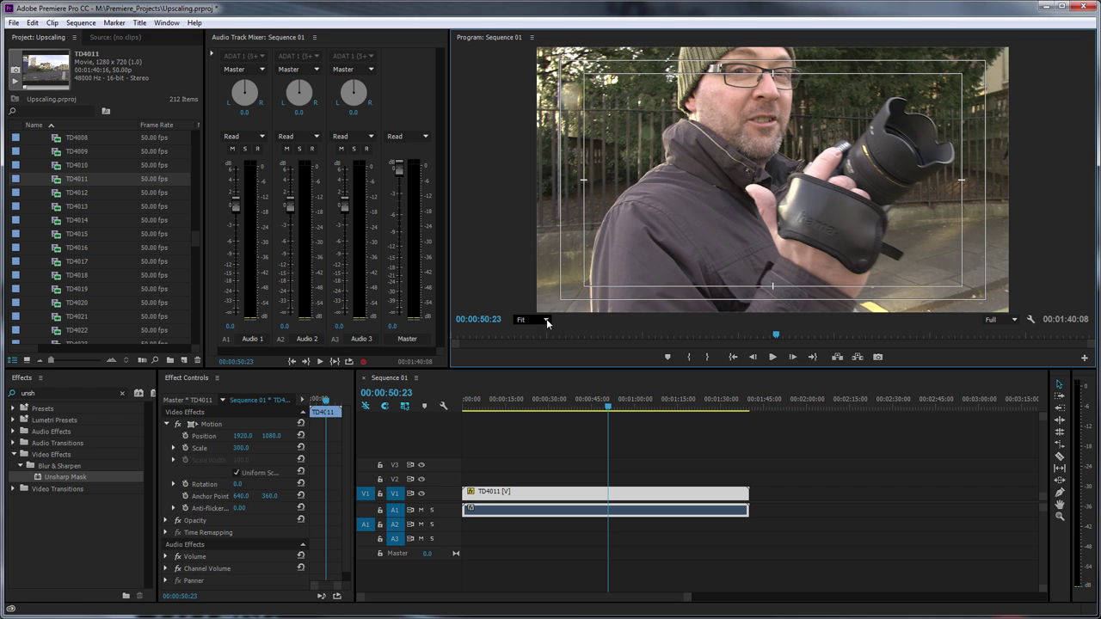
# Step: Zoom the Program monitor to 100%, pan across the enlarged face, then activate the timeline
pyautogui.click(546, 322)
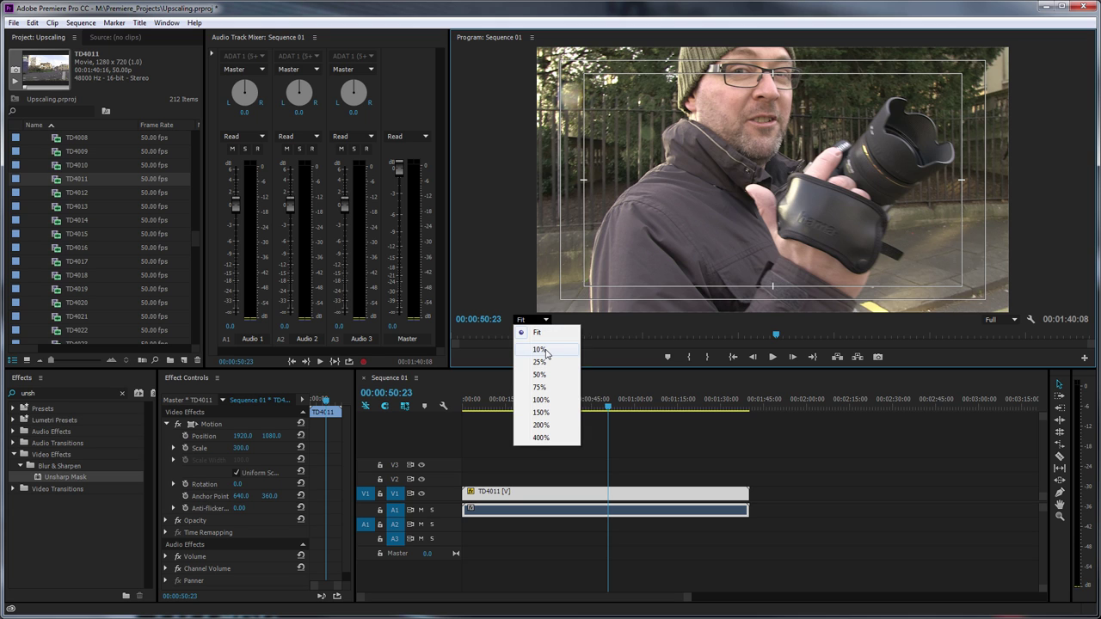
pyautogui.click(541, 400)
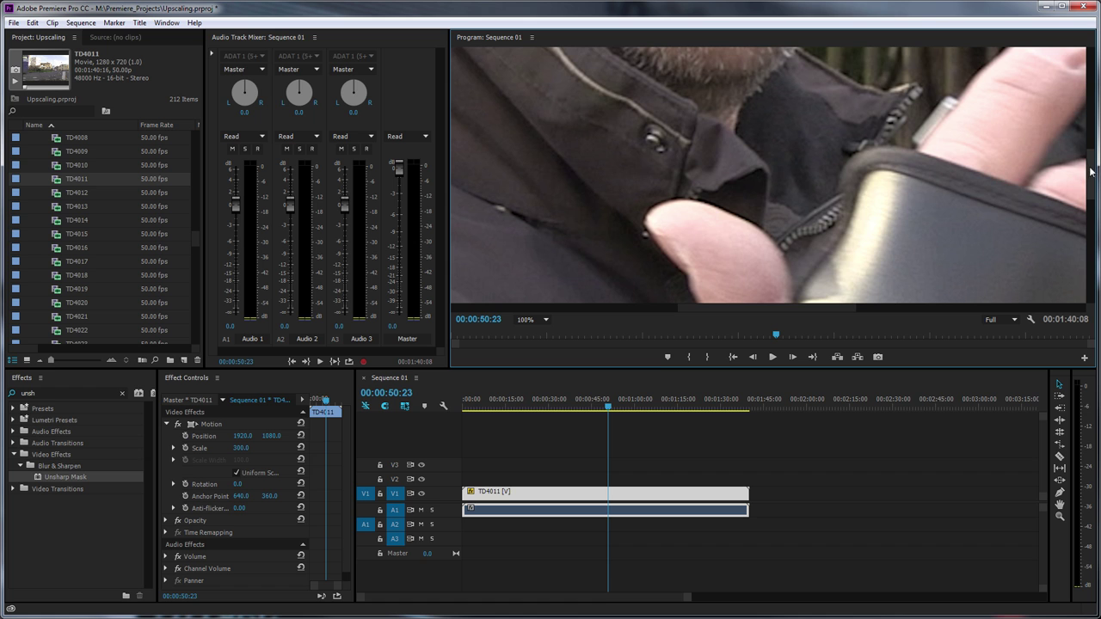
pyautogui.moveTo(1092, 173); pyautogui.dragTo(1075, 120)
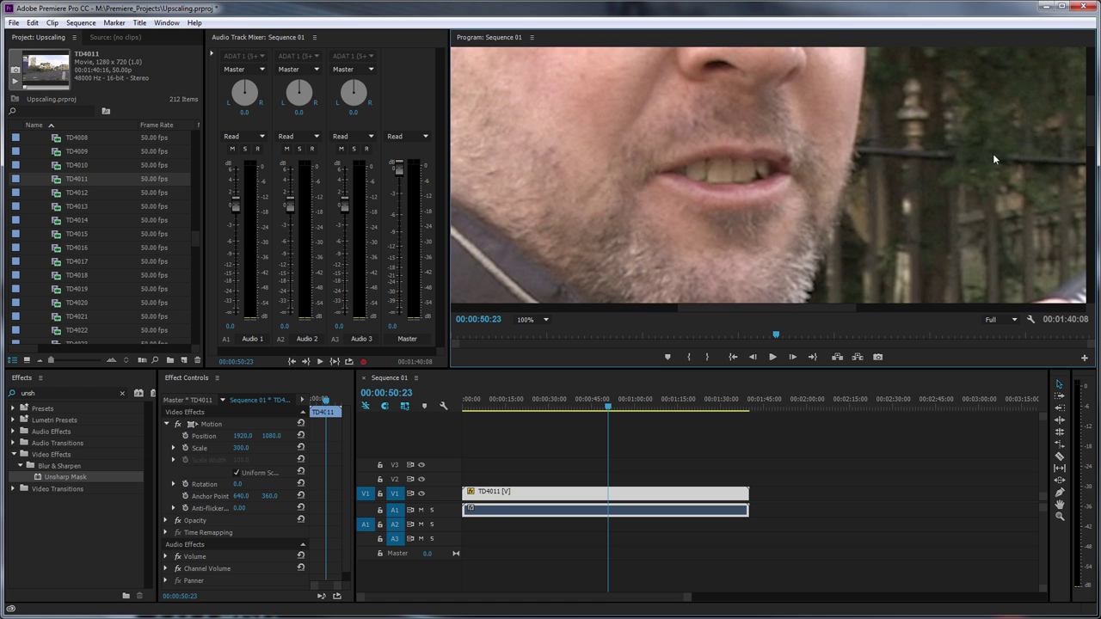
pyautogui.moveTo(842, 306); pyautogui.dragTo(807, 309)
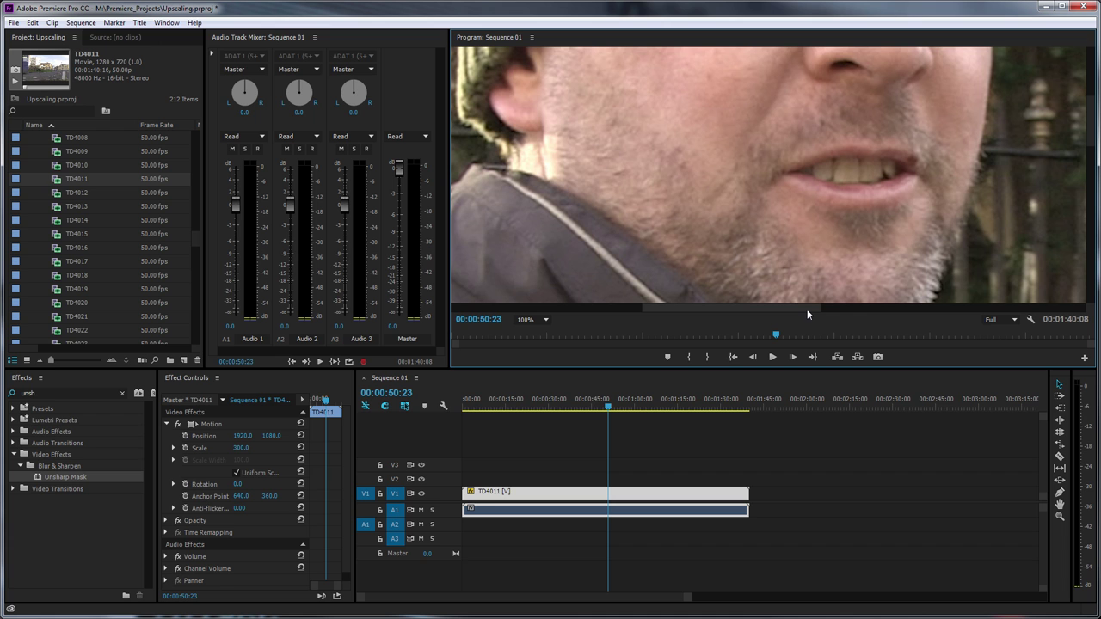
pyautogui.moveTo(1092, 148)
pyautogui.mouseDown()
pyautogui.moveTo(1090, 121)
pyautogui.moveTo(1085, 156)
pyautogui.moveTo(1079, 123)
pyautogui.moveTo(1073, 138)
pyautogui.mouseUp()
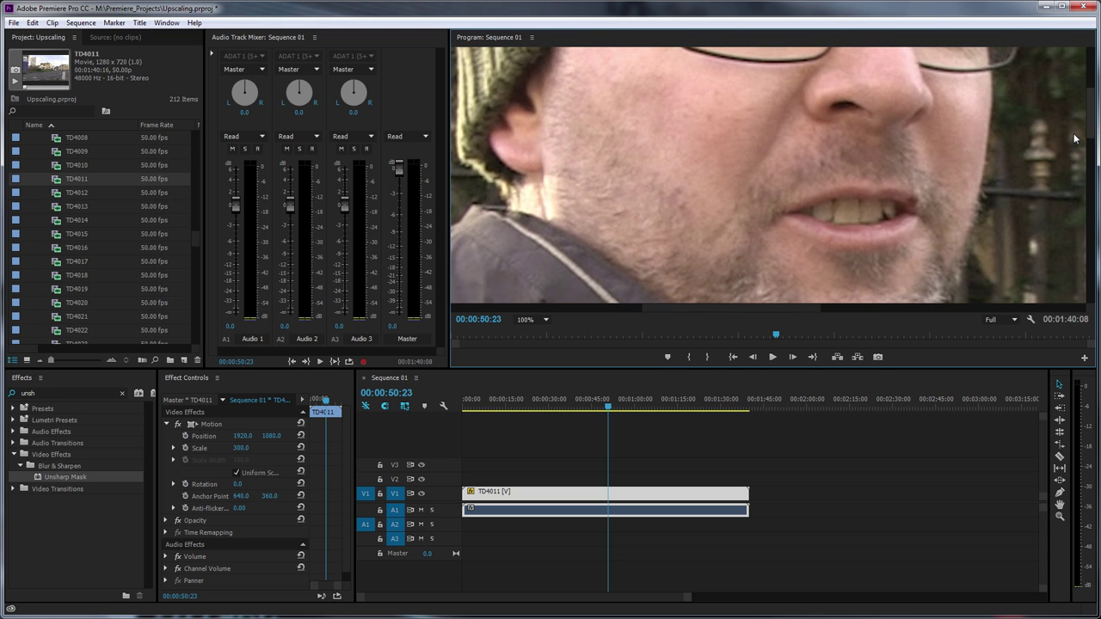
pyautogui.click(539, 495)
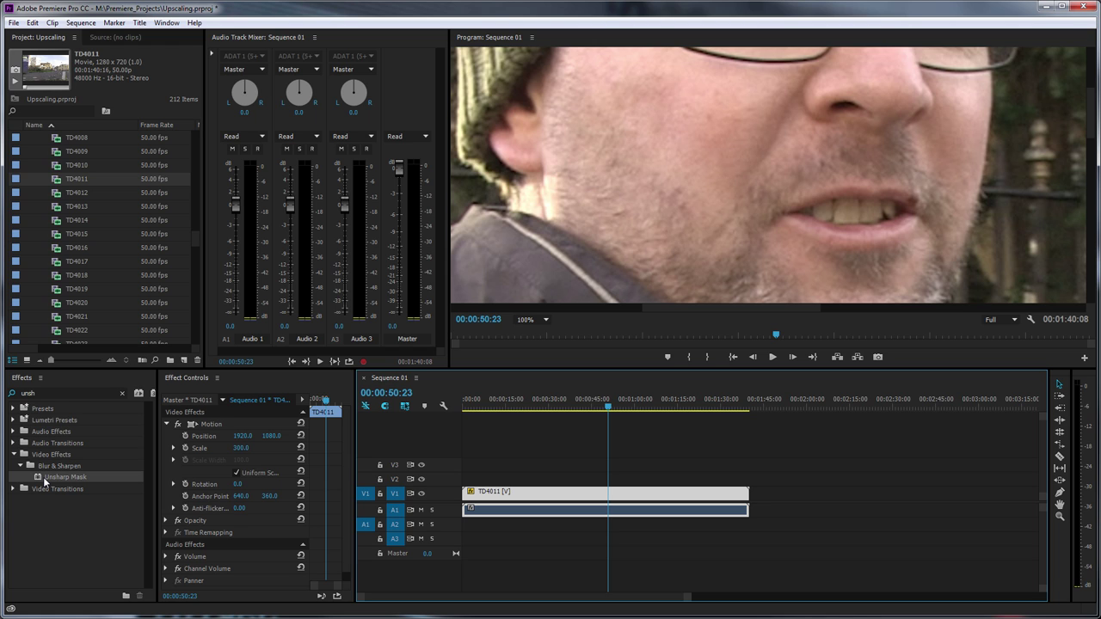
# Step: Apply Unsharp Mask to the V1 TD4011 clip with Radius 0.5 and Threshold 3
pyautogui.moveTo(38, 481); pyautogui.dragTo(636, 494)
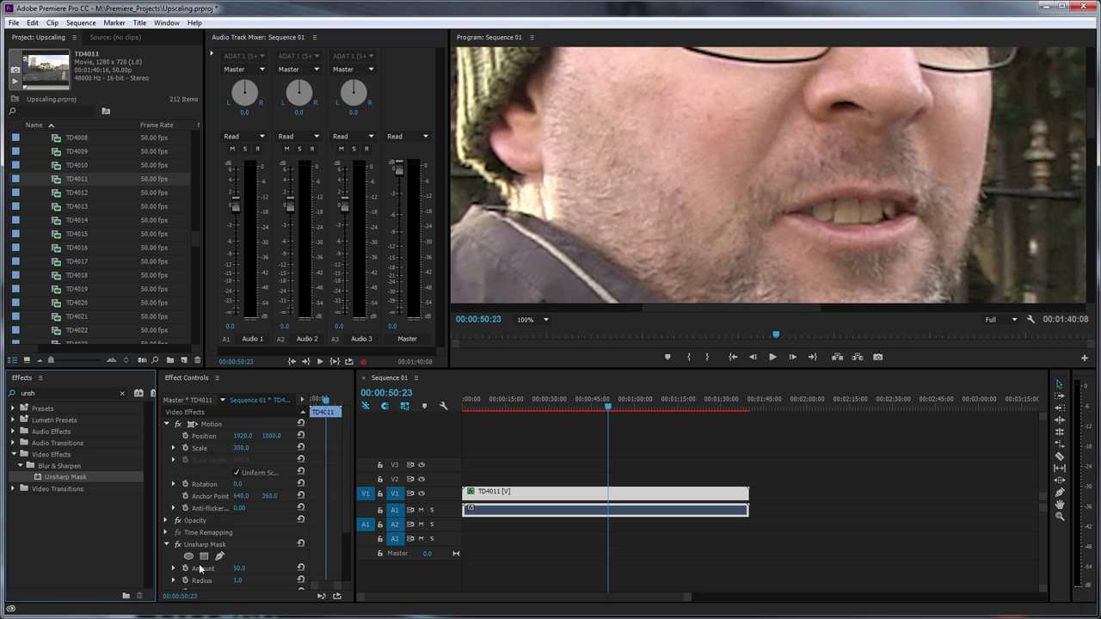
pyautogui.scroll(-2, 198, 563)
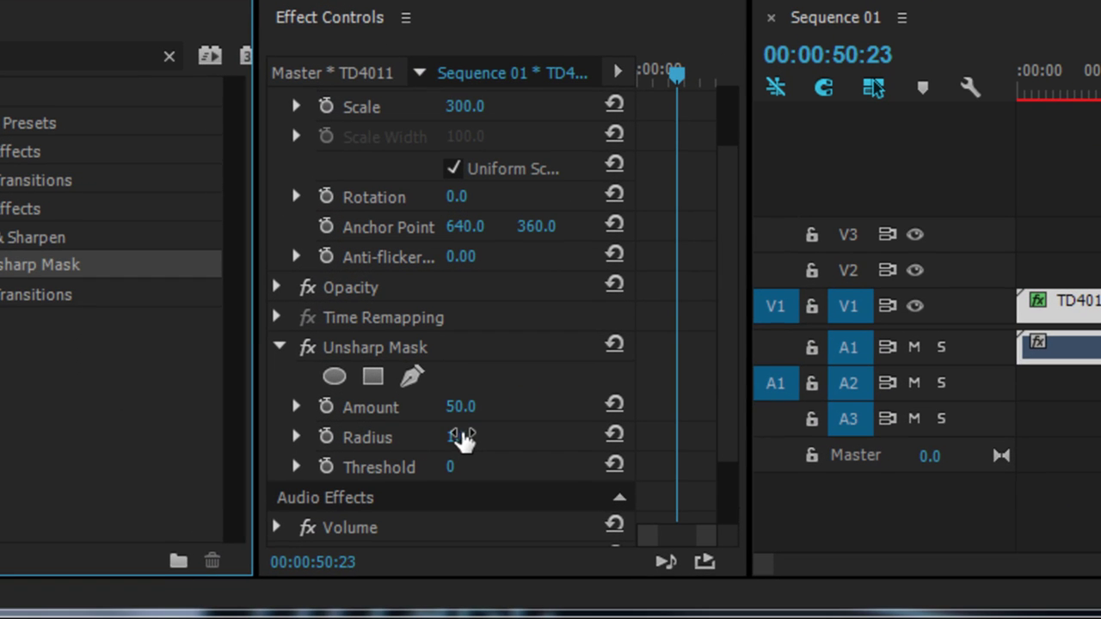
pyautogui.click(462, 438)
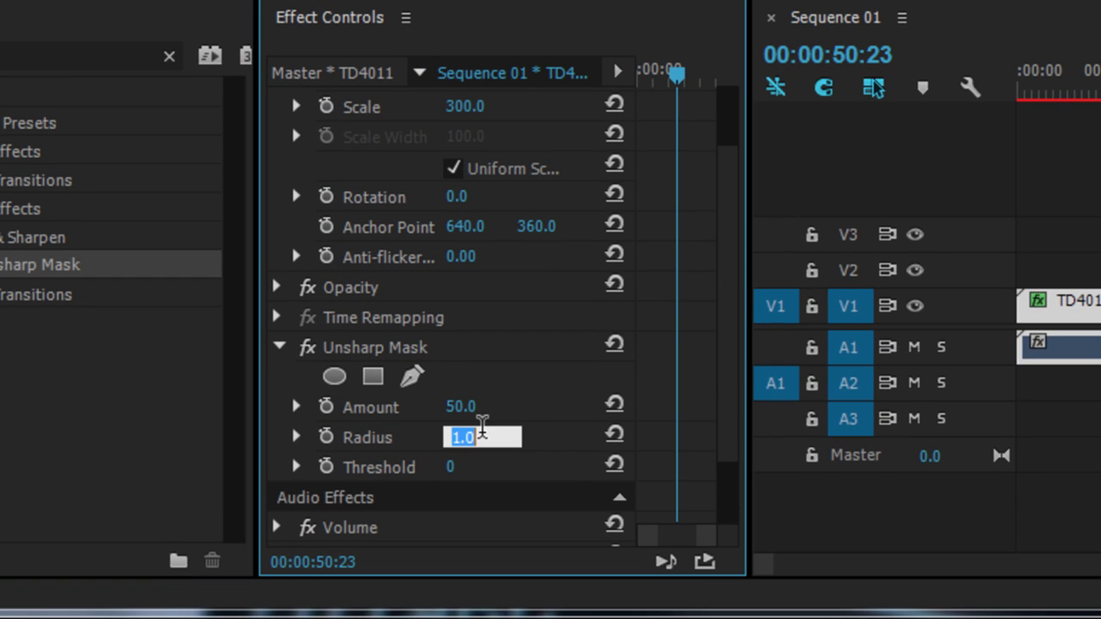
pyautogui.press('BackSpace')
pyautogui.write('0.5')
pyautogui.press('Return')
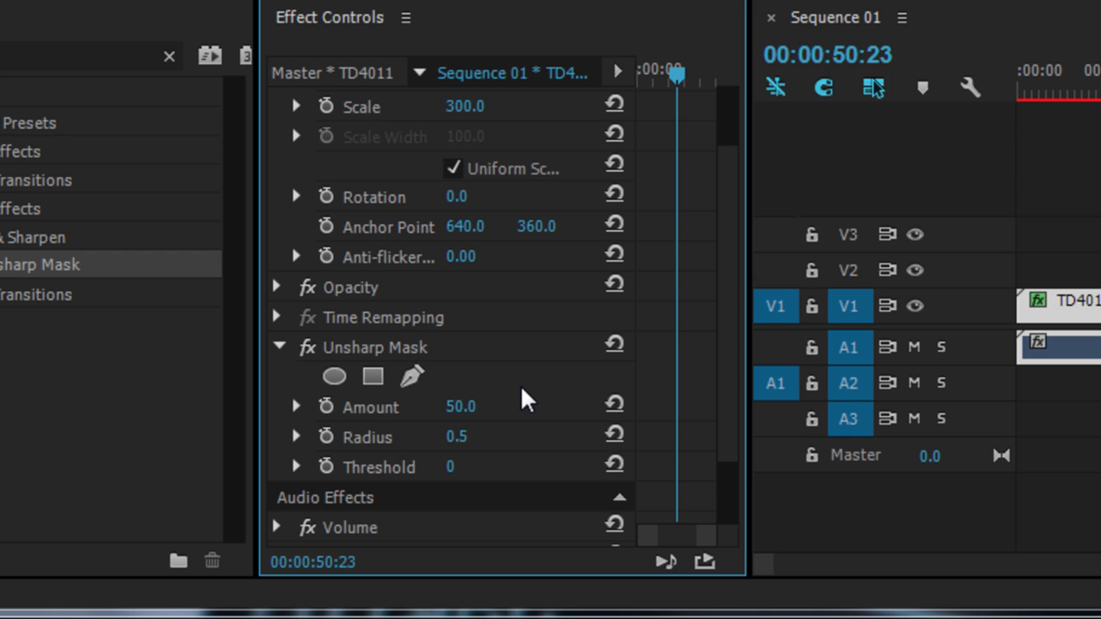
pyautogui.click(449, 468)
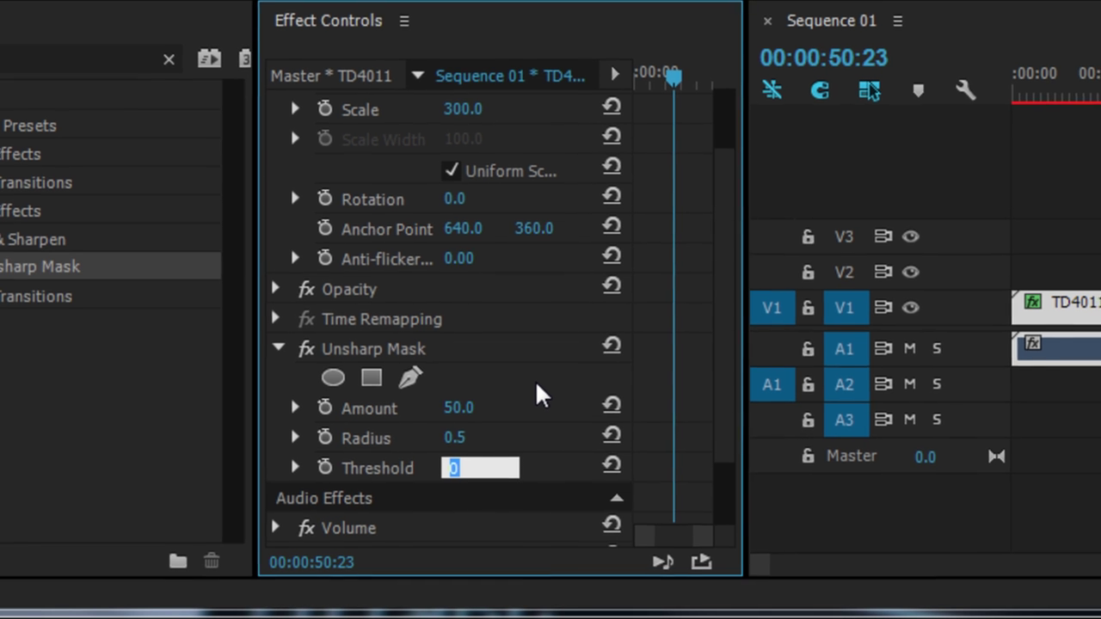
pyautogui.write('3')
pyautogui.press('Return')
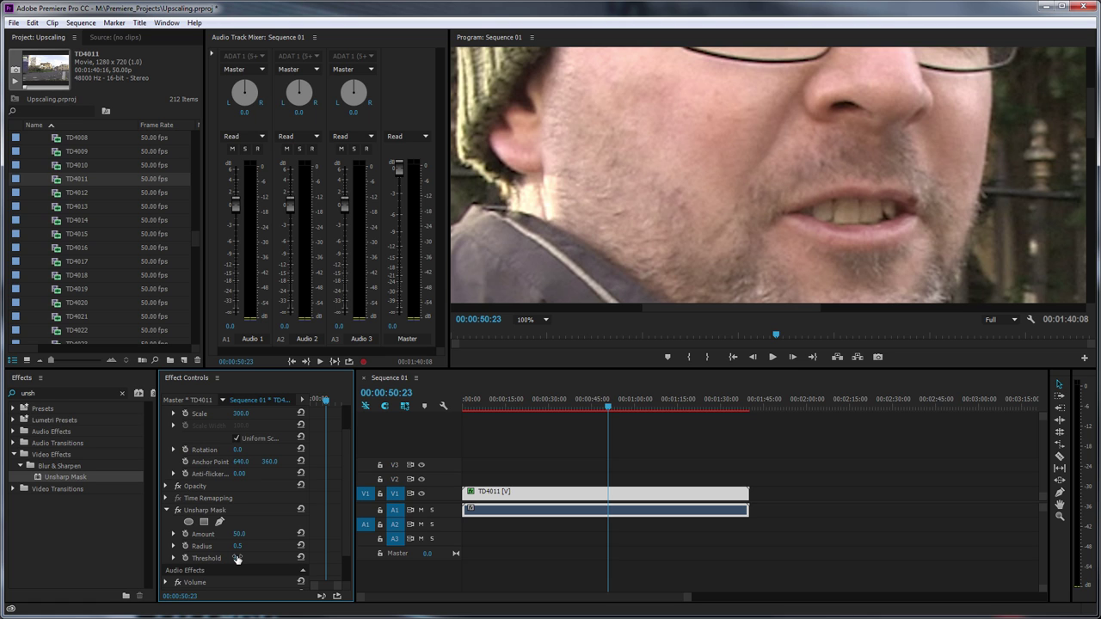
# Step: Set the Unsharp Mask Amount to 176 and toggle the effect off and on to compare
pyautogui.moveTo(238, 534); pyautogui.dragTo(193, 537)
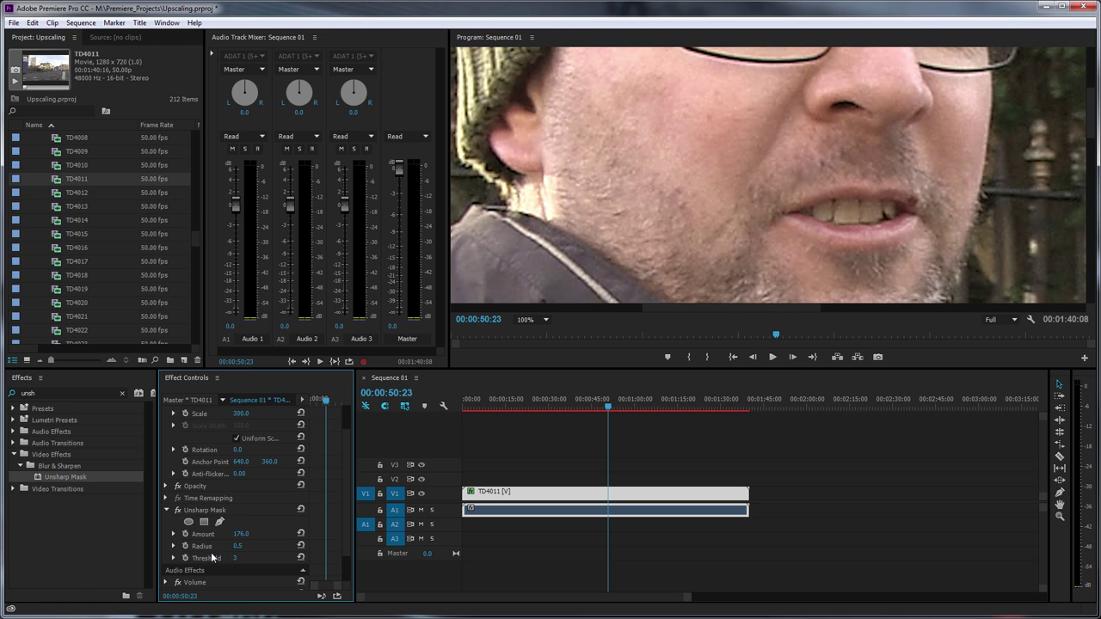
pyautogui.moveTo(245, 535); pyautogui.dragTo(243, 536)
pyautogui.click(178, 510)
pyautogui.click(178, 510)
pyautogui.click(178, 510)
pyautogui.click(178, 509)
pyautogui.click(178, 510)
pyautogui.click(178, 510)
pyautogui.click(179, 510)
pyautogui.click(179, 510)
pyautogui.moveTo(1092, 141); pyautogui.dragTo(1089, 111)
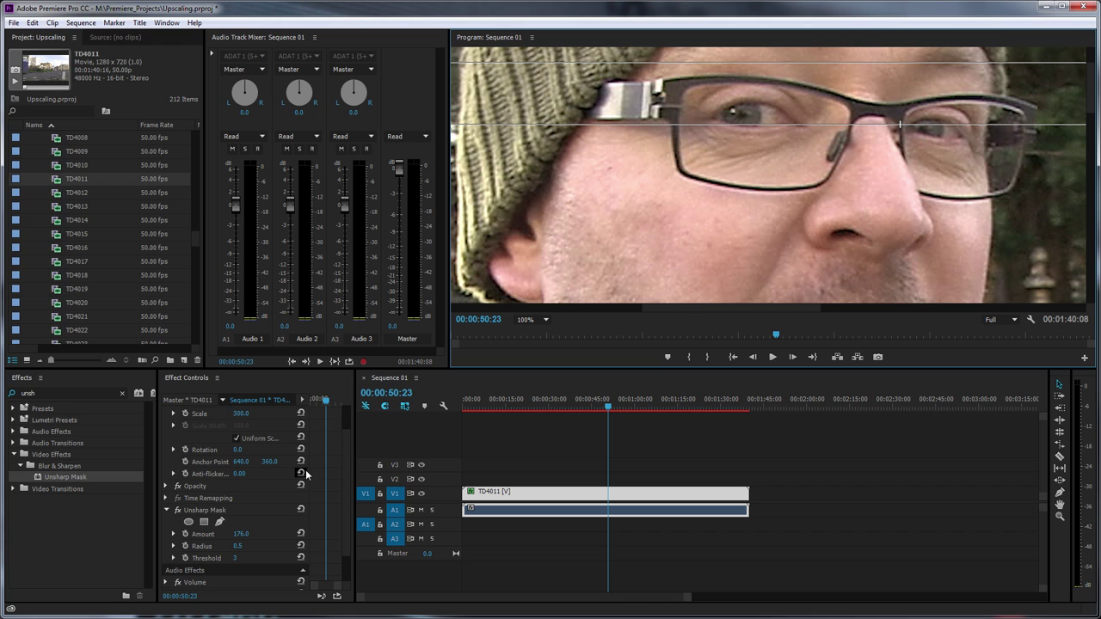
pyautogui.click(177, 510)
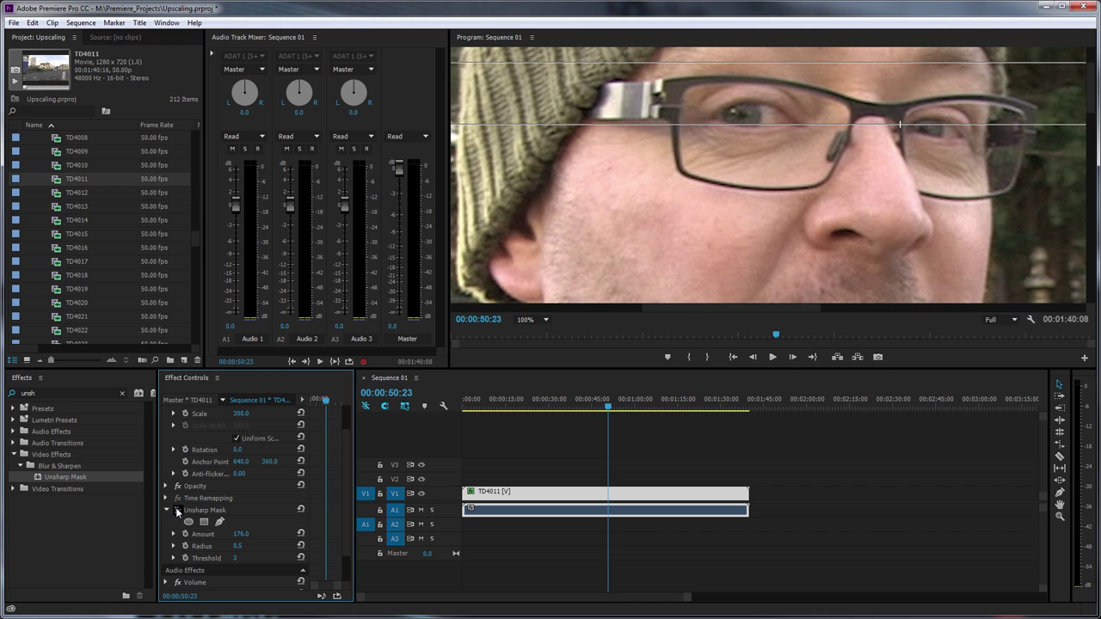
pyautogui.click(178, 510)
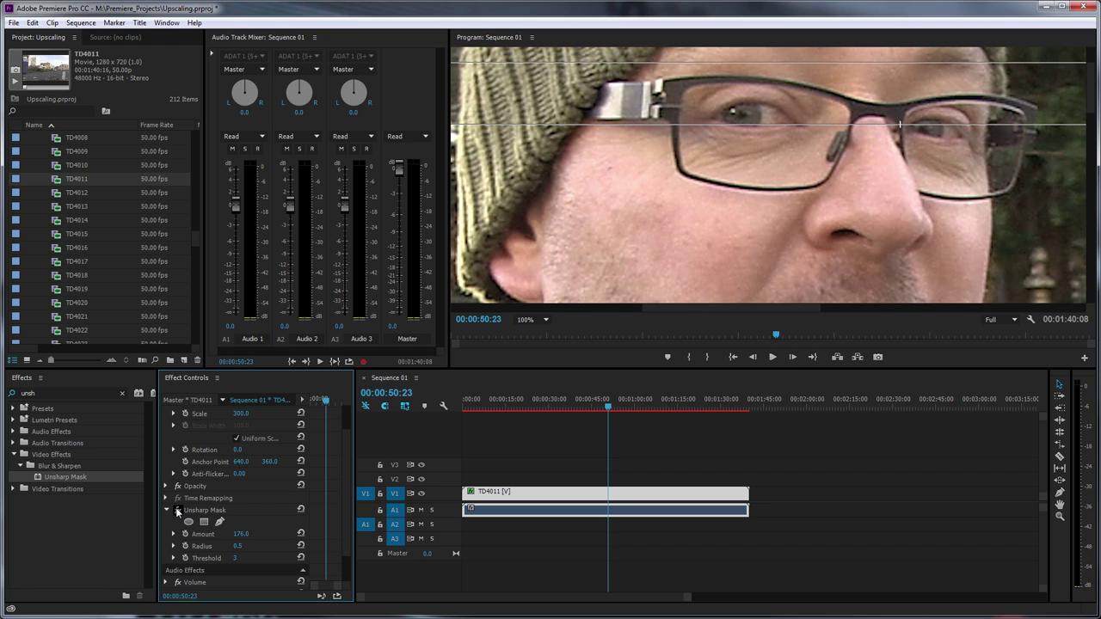
pyautogui.click(242, 535)
pyautogui.write('144')
pyautogui.press('Return')
pyautogui.moveTo(242, 534); pyautogui.dragTo(239, 534)
pyautogui.click(179, 511)
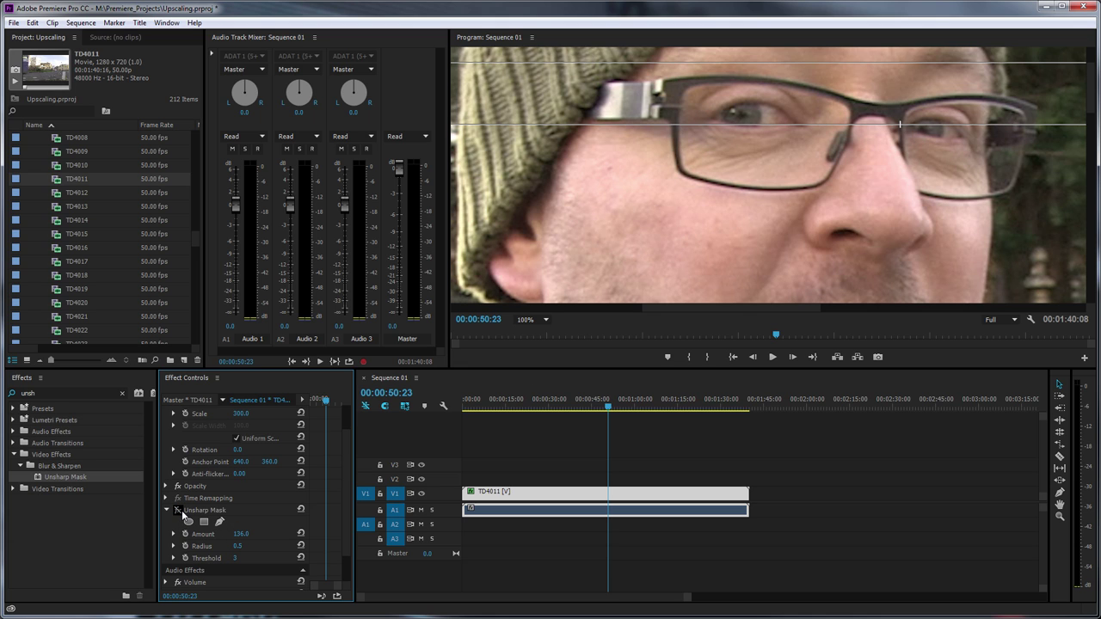
pyautogui.click(179, 511)
pyautogui.click(179, 511)
pyautogui.click(179, 511)
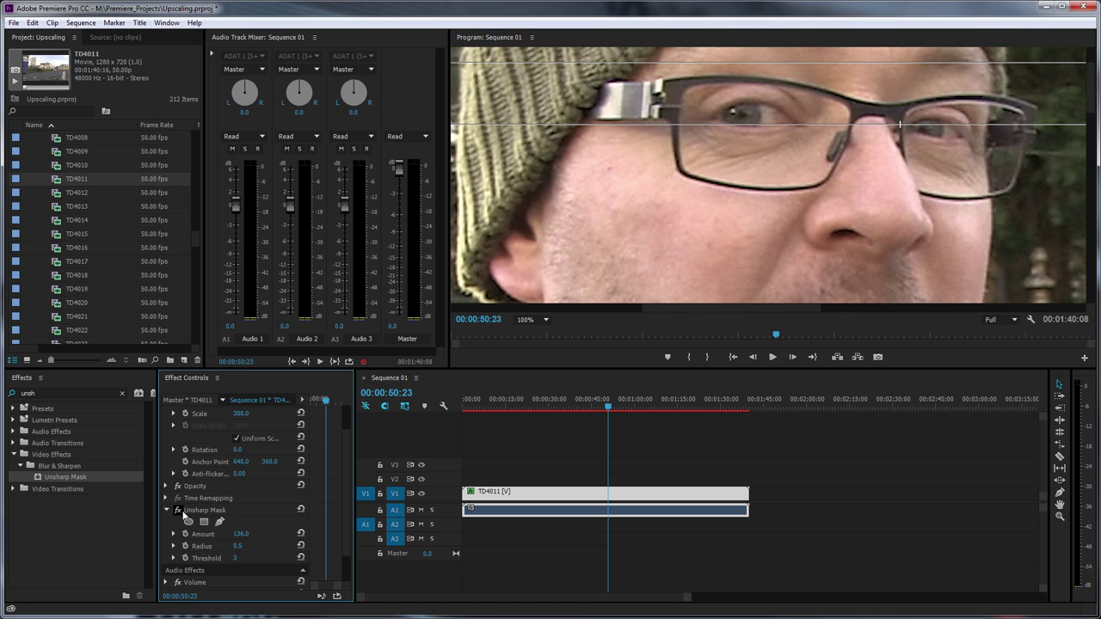
pyautogui.click(510, 492)
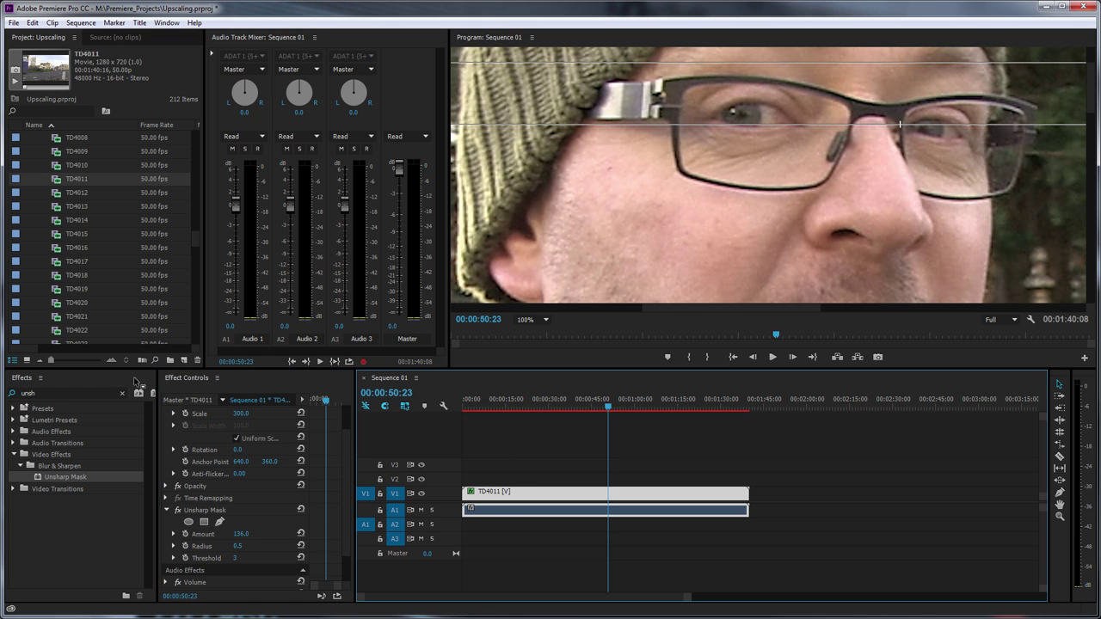
# Step: Make a new 3840×2160 Adjustment Layer and drag it onto V2 over TD4011
pyautogui.click(184, 360)
pyautogui.click(216, 398)
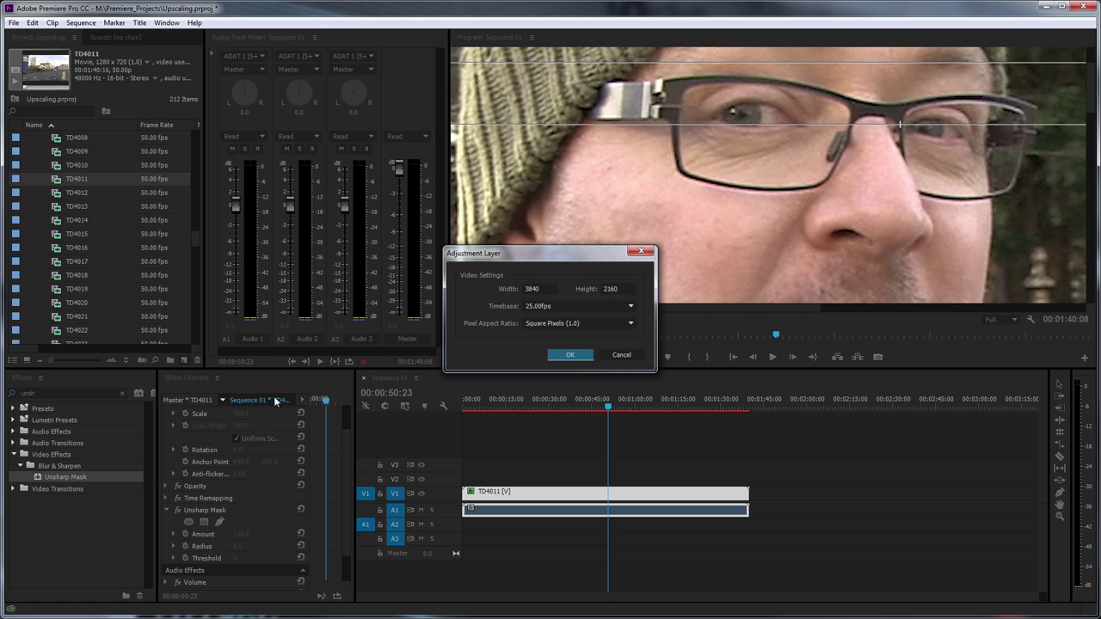
pyautogui.click(570, 356)
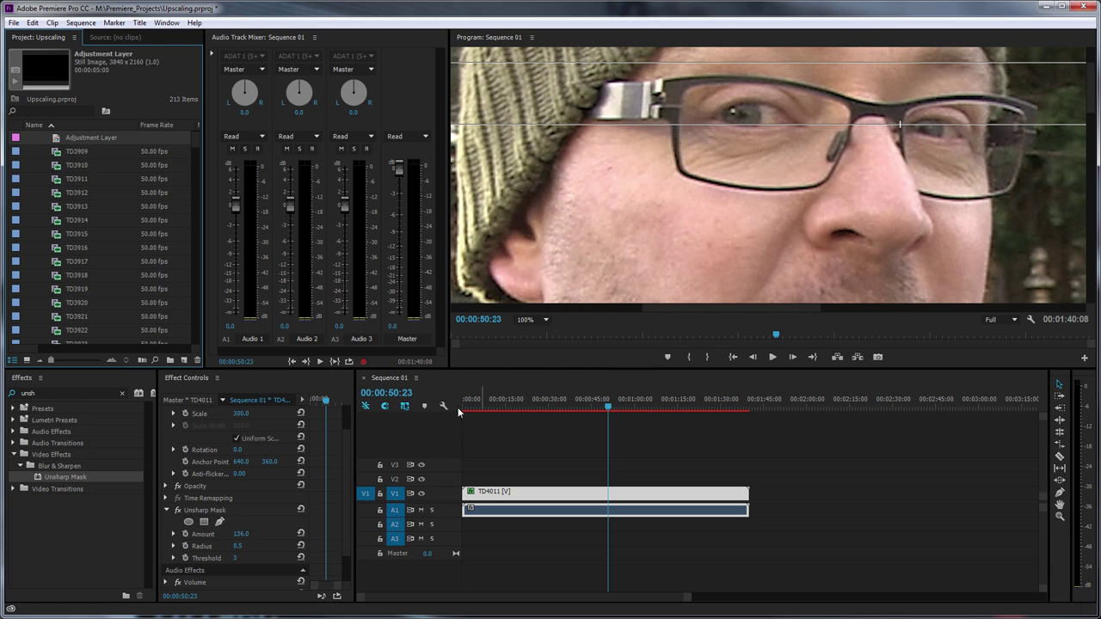
pyautogui.click(42, 476)
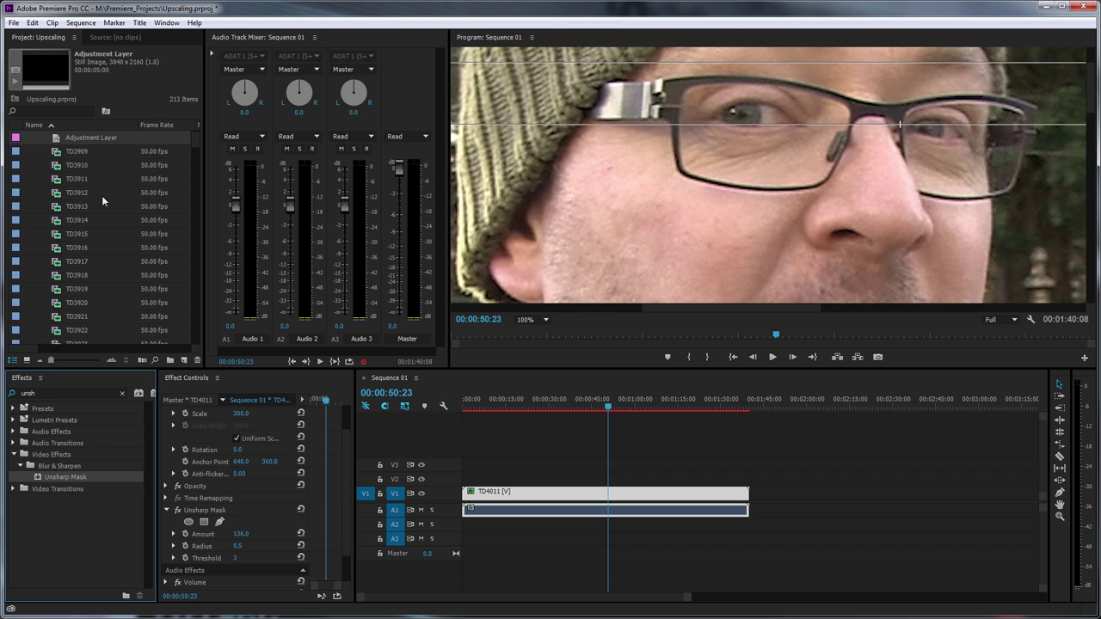
pyautogui.moveTo(56, 138); pyautogui.dragTo(748, 480)
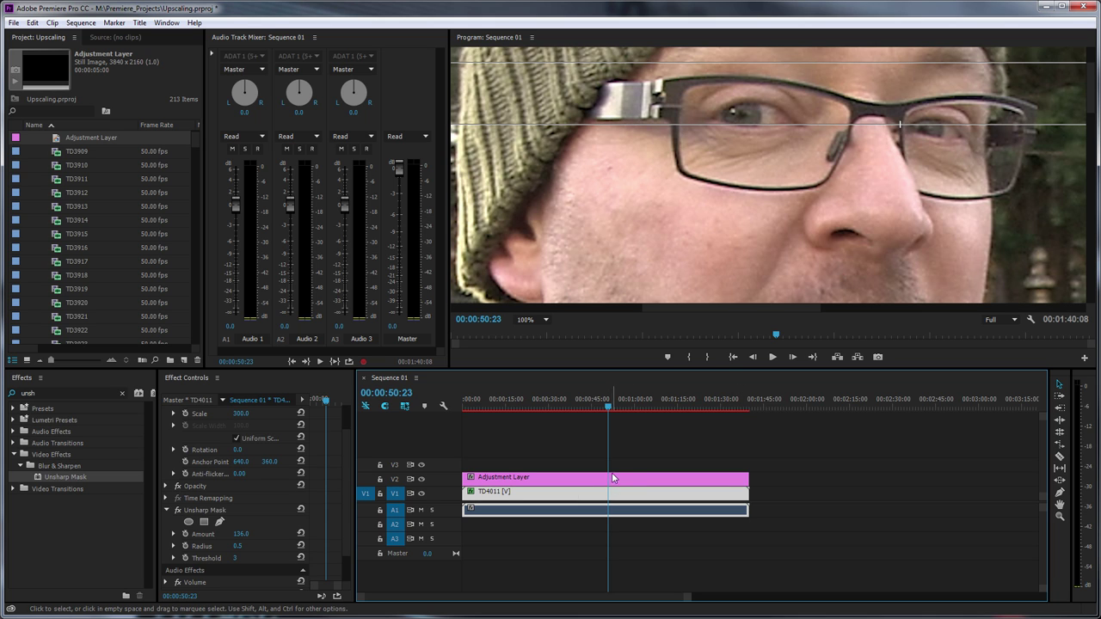
# Step: Select the V2 Adjustment Layer and delete the old 'unsh' text from the Effects search
pyautogui.click(622, 482)
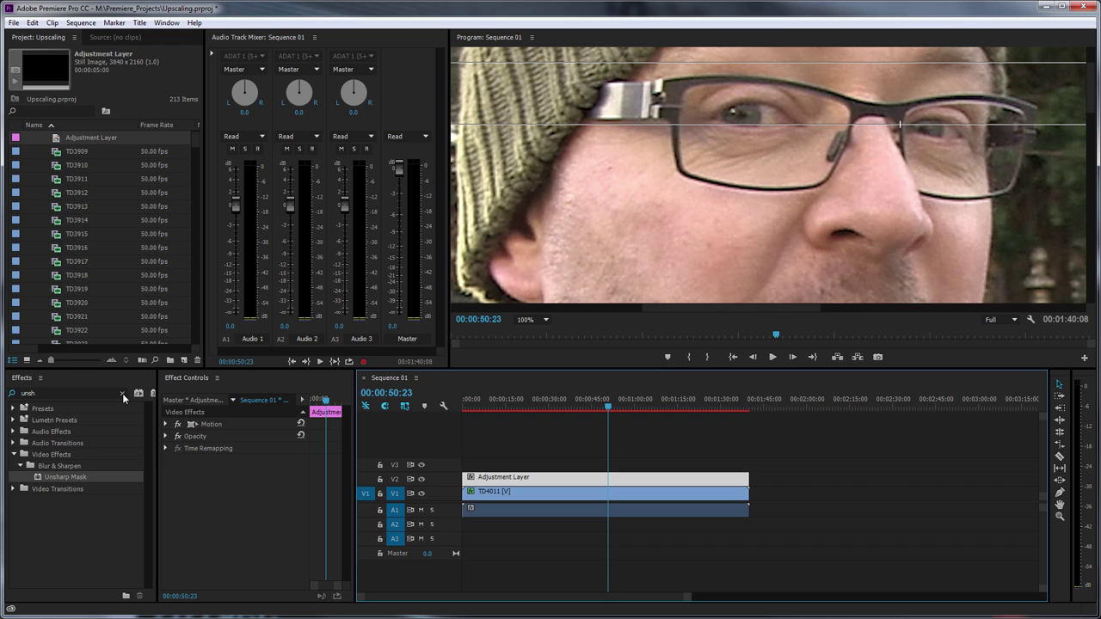
pyautogui.click(77, 394)
pyautogui.press('BackSpace')
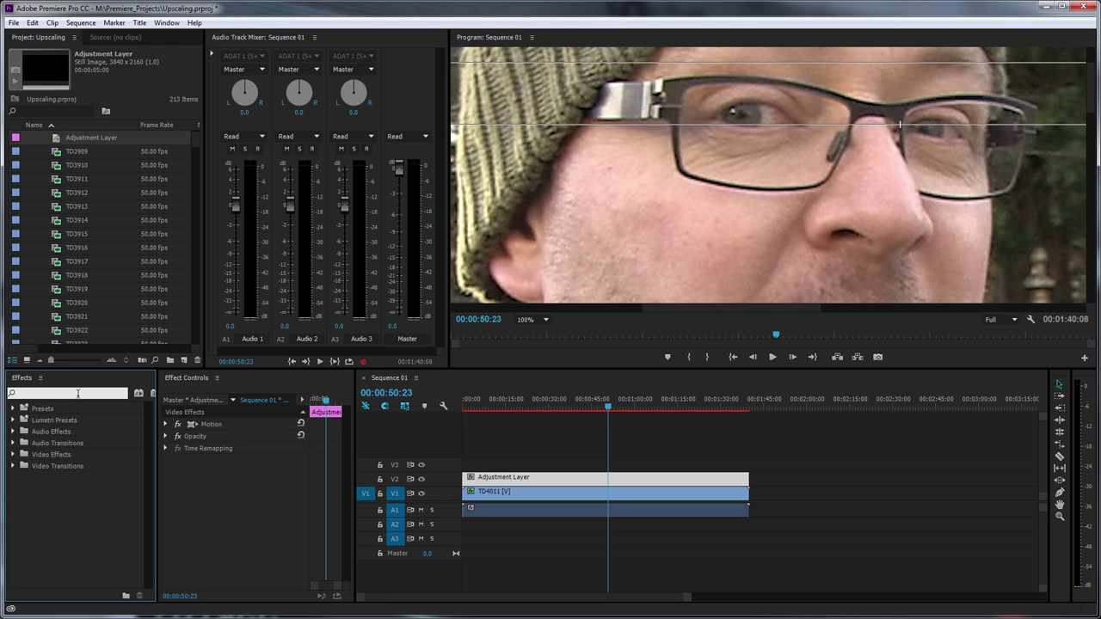
# Step: Drag FilmConvert Pro 2.34 from Video Effects > Film Emulation onto the V2 Adjustment Layer
pyautogui.click(13, 454)
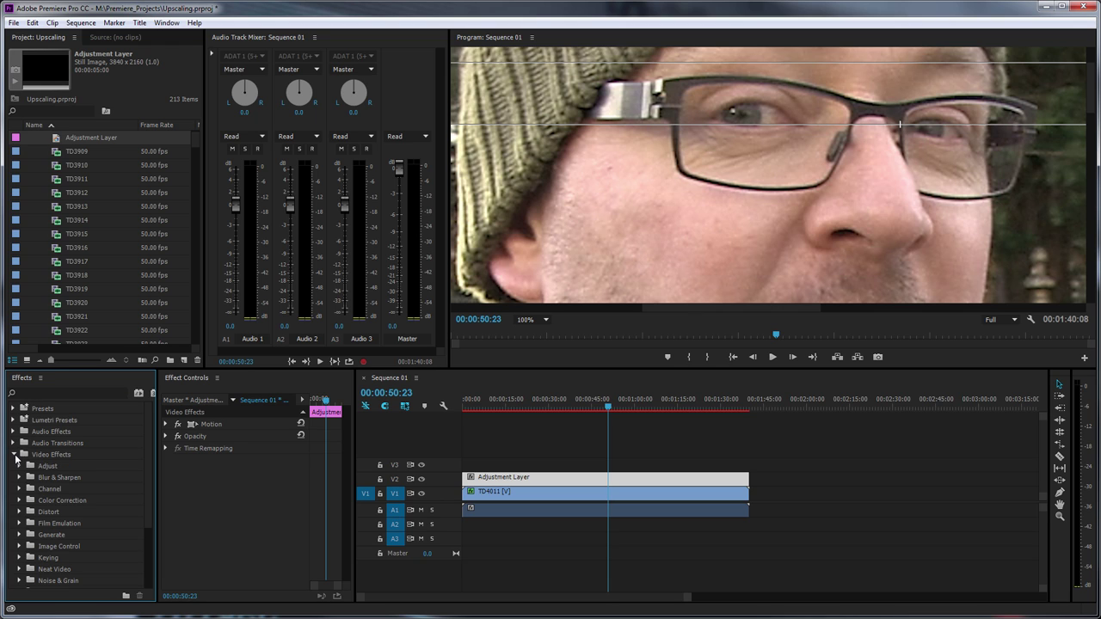
pyautogui.click(20, 523)
pyautogui.moveTo(54, 536); pyautogui.dragTo(581, 481)
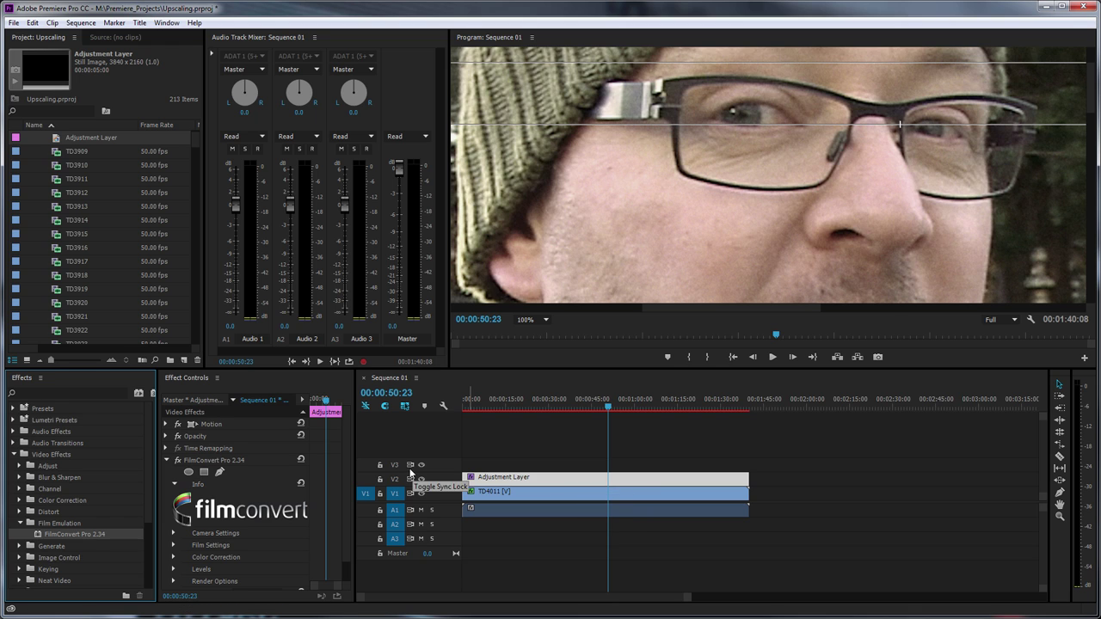
pyautogui.click(496, 479)
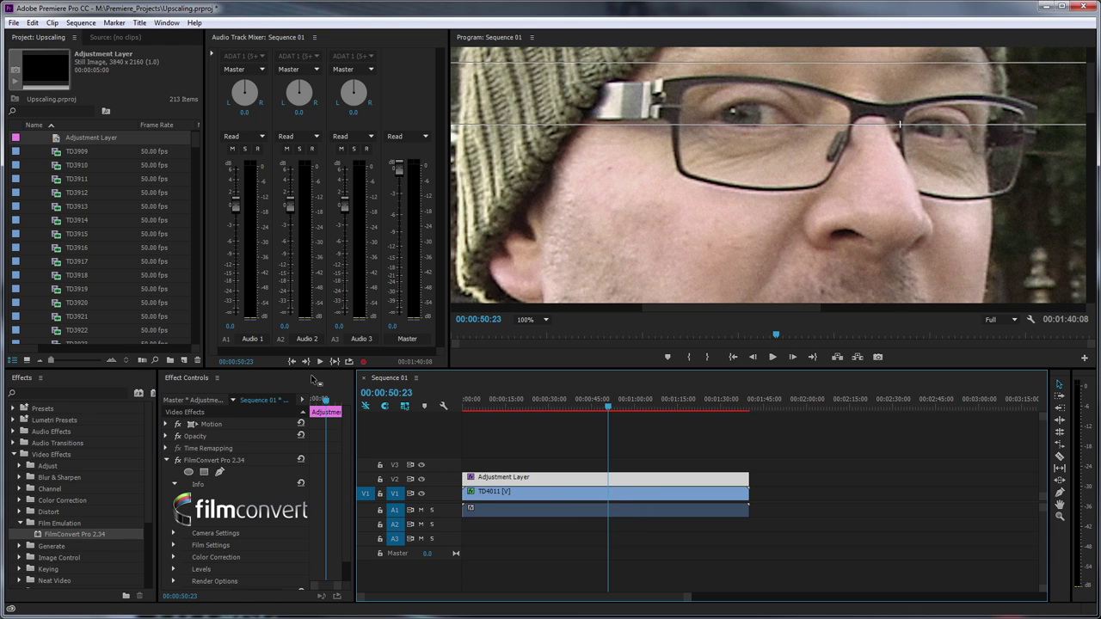
# Step: In the adjustment layer's FilmConvert Film Settings, set Film Color and Curve to 0% and Grain to 115%
pyautogui.click(346, 457)
pyautogui.scroll(-1, 344, 475)
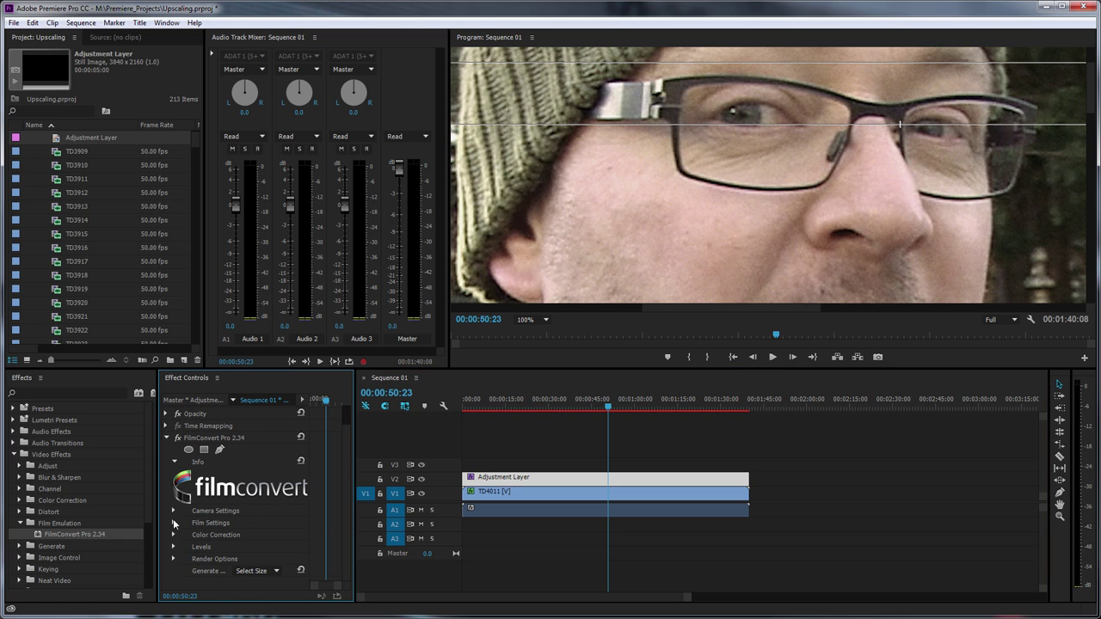
pyautogui.click(173, 523)
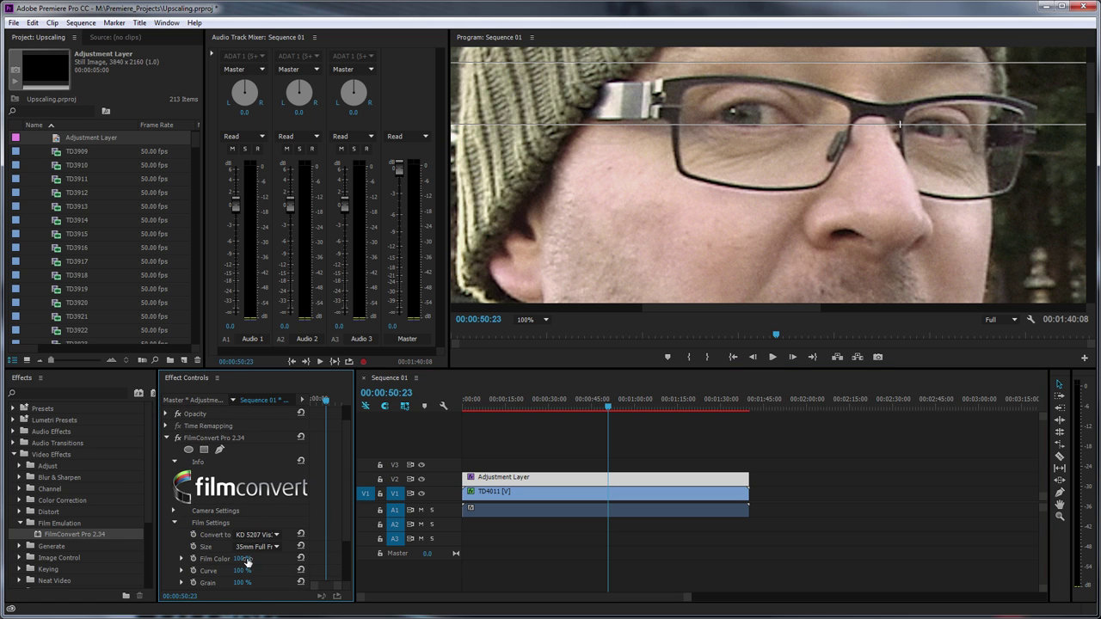
pyautogui.moveTo(244, 559); pyautogui.dragTo(248, 571)
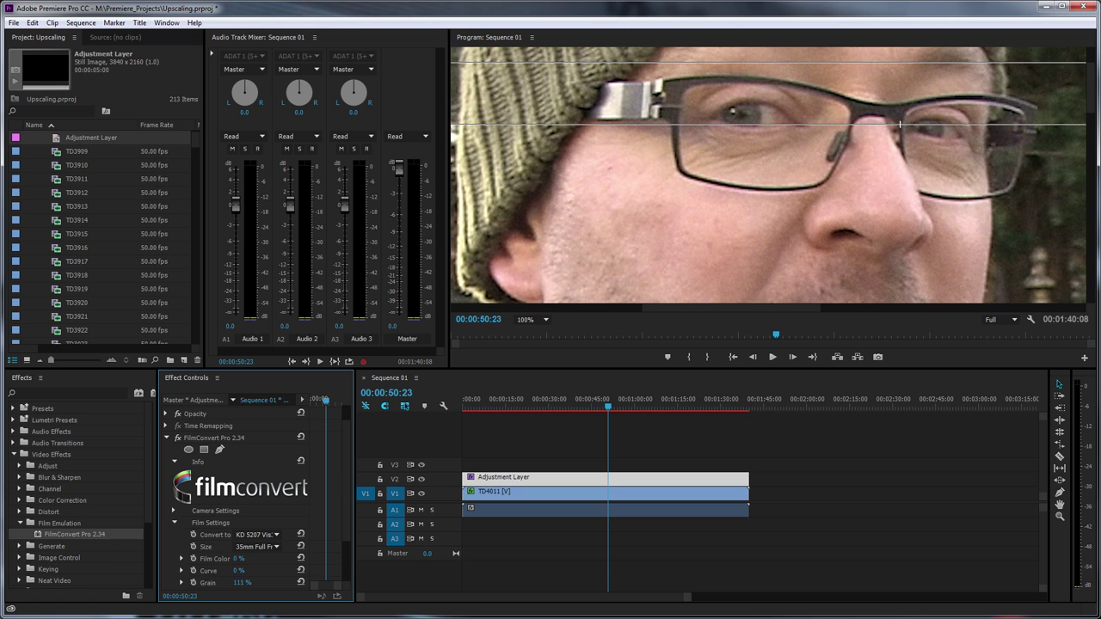
pyautogui.moveTo(241, 583); pyautogui.dragTo(249, 582)
# Step: Fit the frame in the Program monitor and move the playhead to 00:00:39:05
pyautogui.click(545, 319)
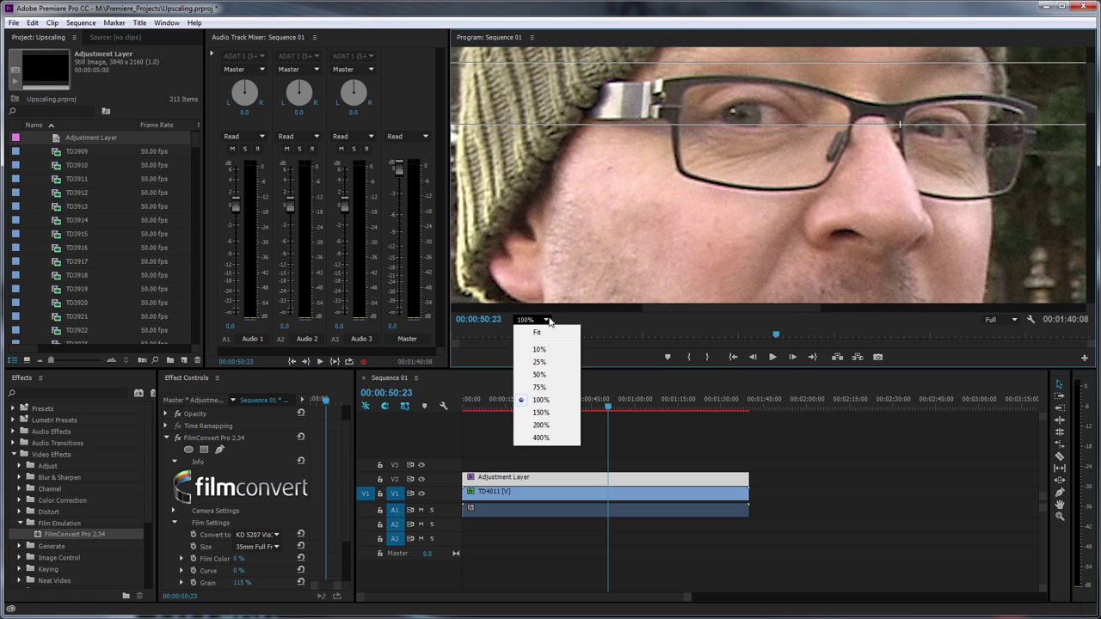
pyautogui.click(547, 332)
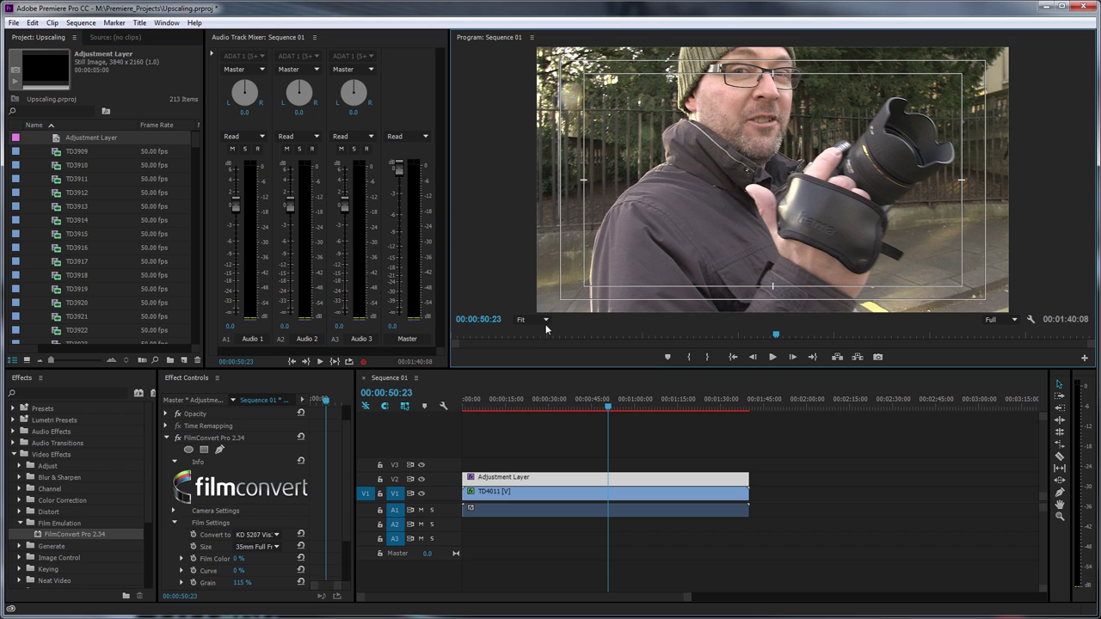
pyautogui.moveTo(610, 409); pyautogui.dragTo(575, 420)
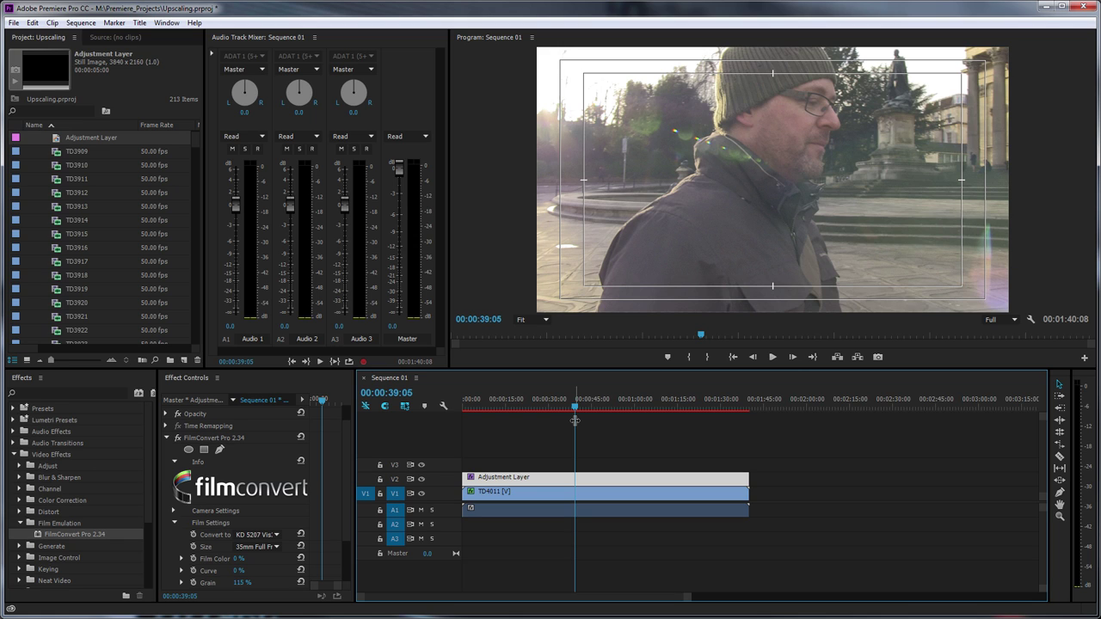
# Step: Select the TD4011 clip on V1 to show its Scale 300 and Unsharp Mask settings
pyautogui.click(513, 497)
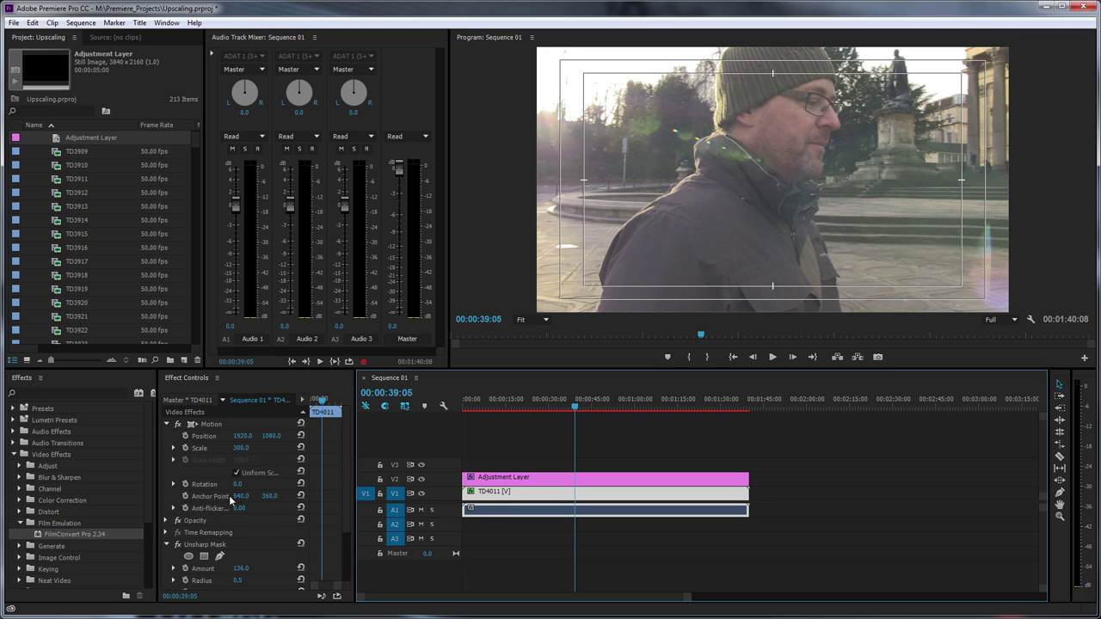